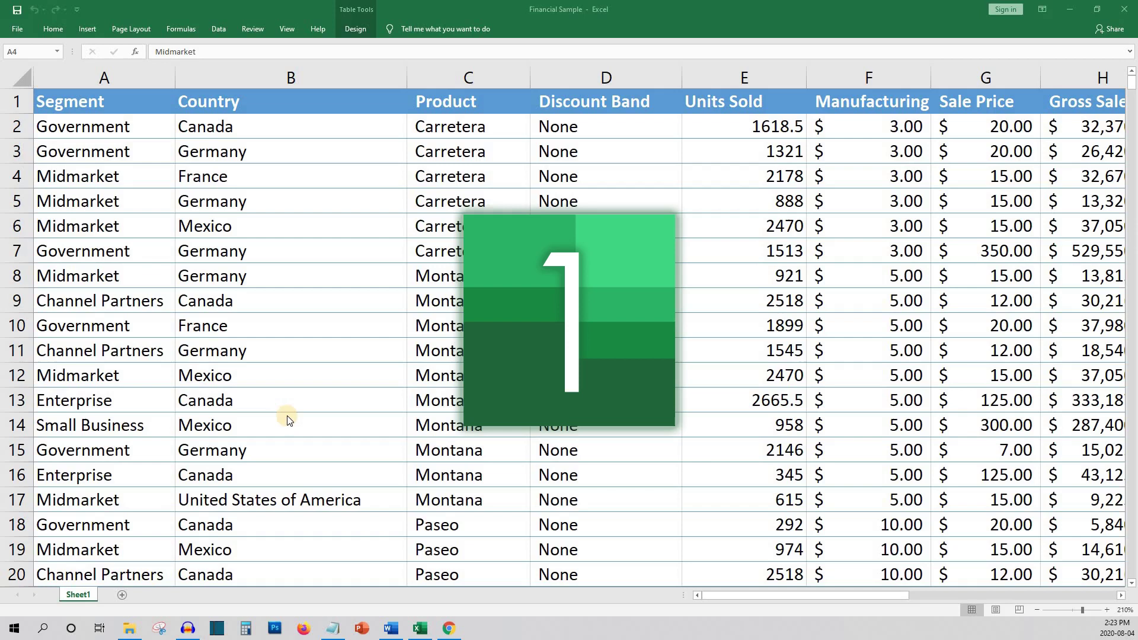
# - Save the workbook, preview its printout, and select the whole financials table
pyautogui.hotkey('ctrl', 's')
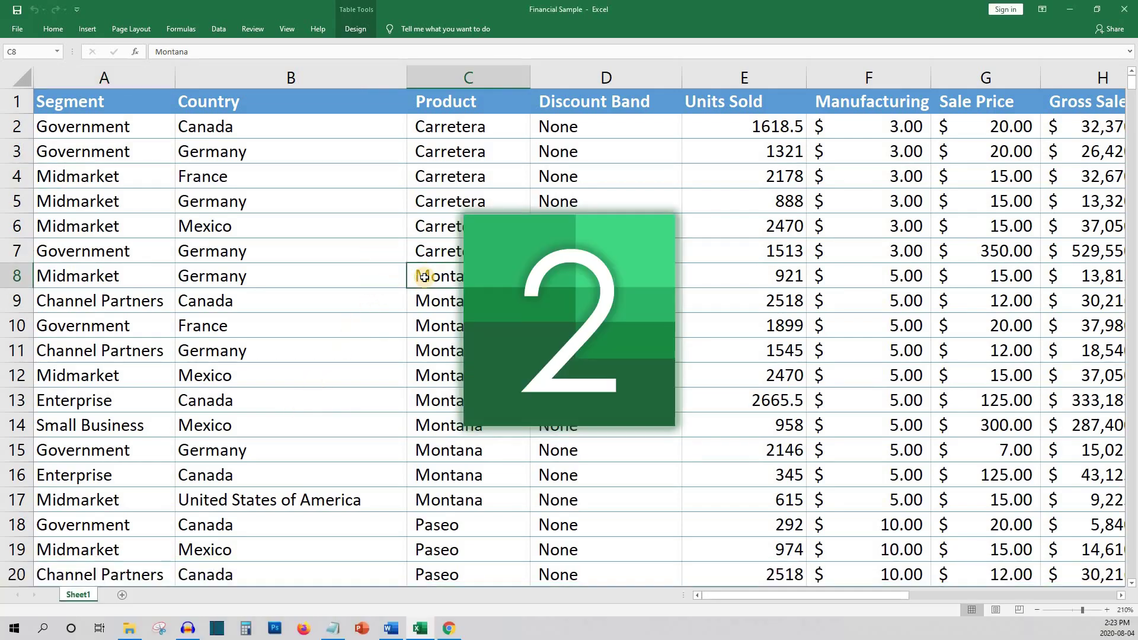
pyautogui.hotkey('ctrl', 'p')
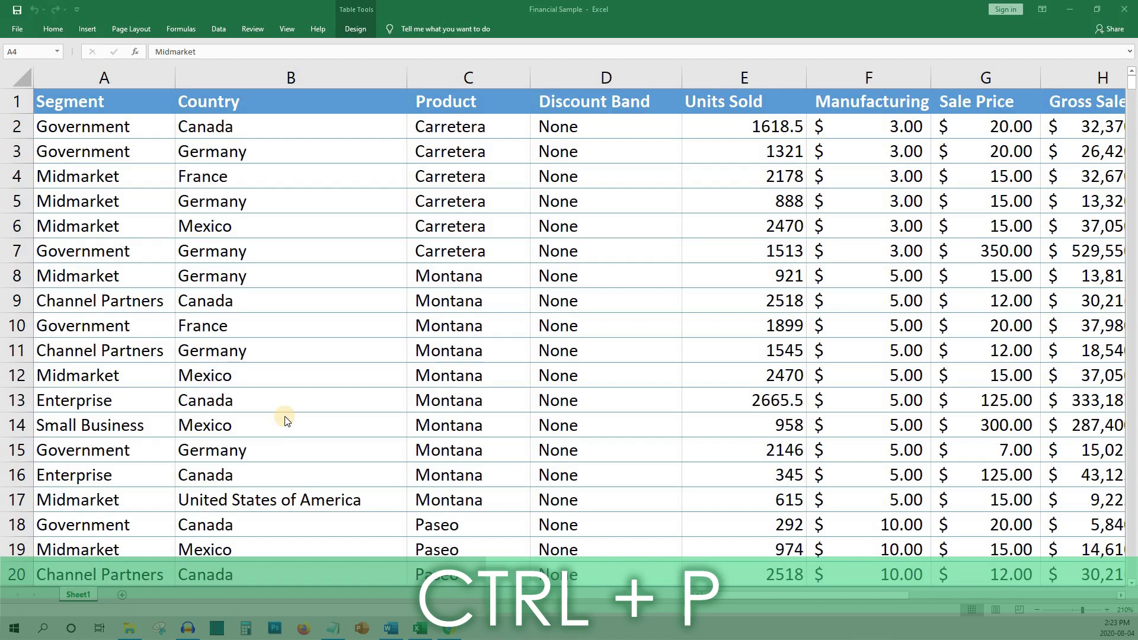
pyautogui.click(424, 277)
pyautogui.hotkey('ctrl', 'p')
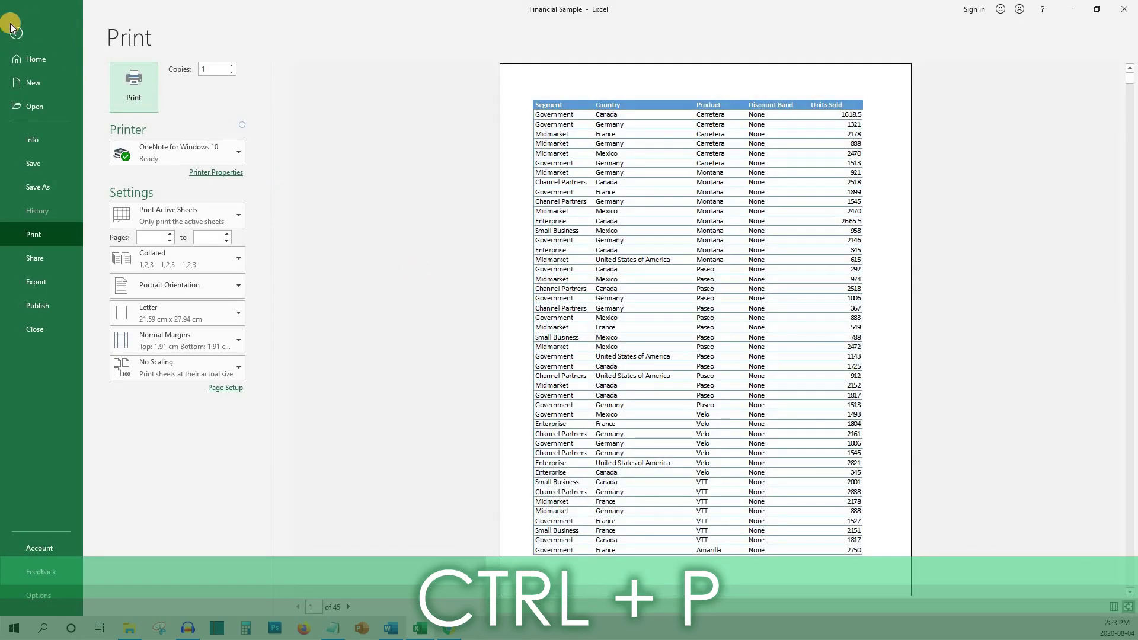
pyautogui.press('Escape')
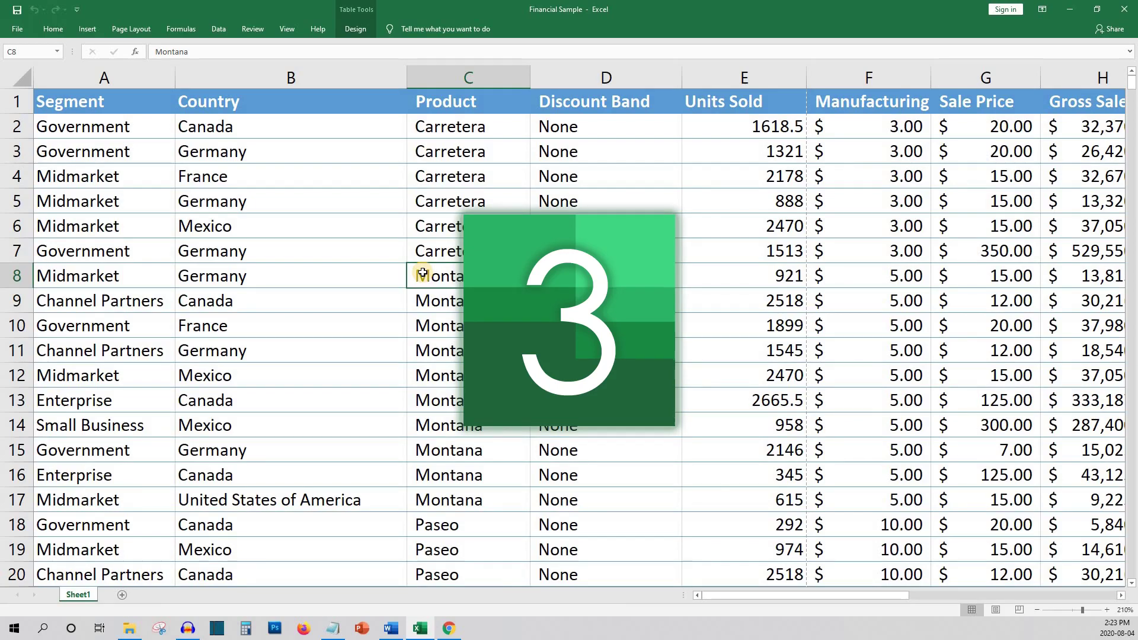
pyautogui.hotkey('ctrl', 'a')
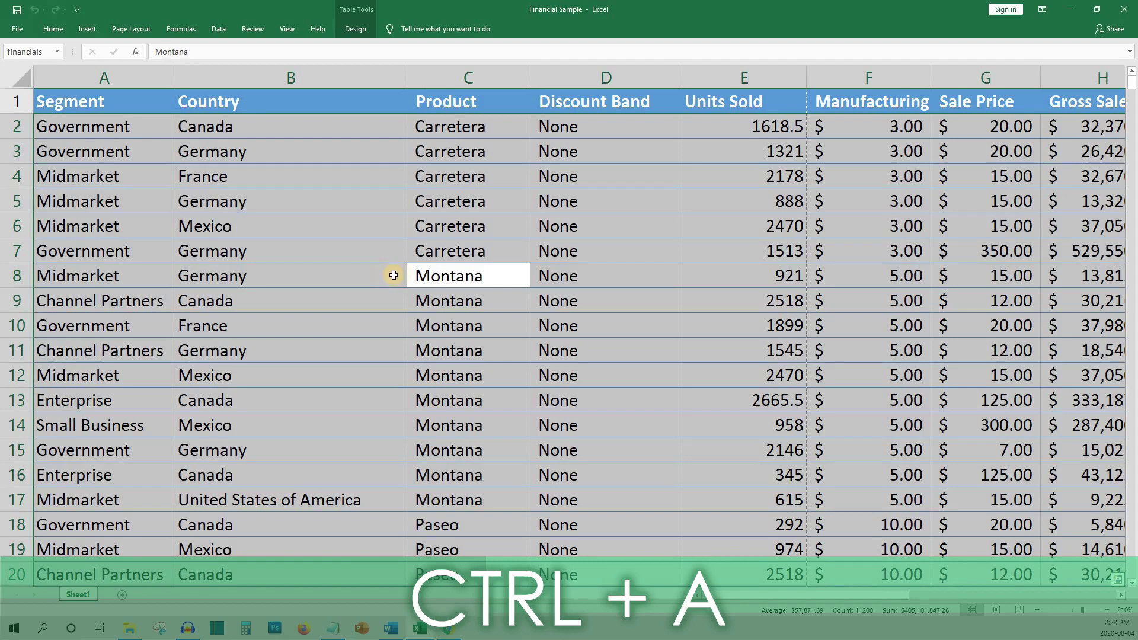
# - Select the Government–Germany row 7, then the entire Product column from C7
pyautogui.click(431, 254)
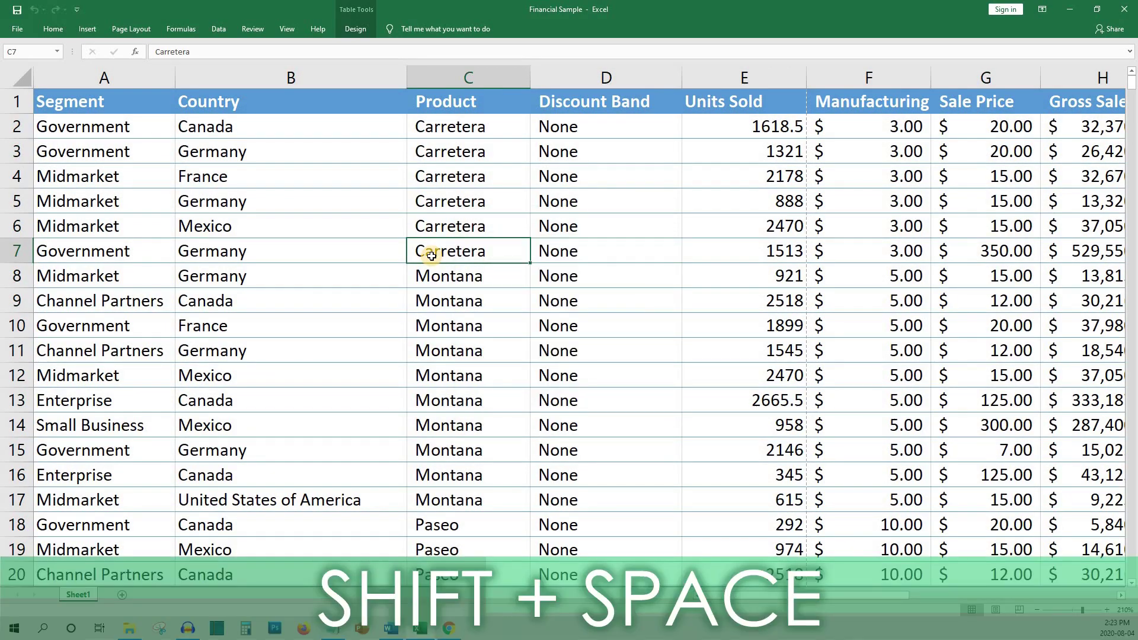
pyautogui.hotkey('shift', 'space')
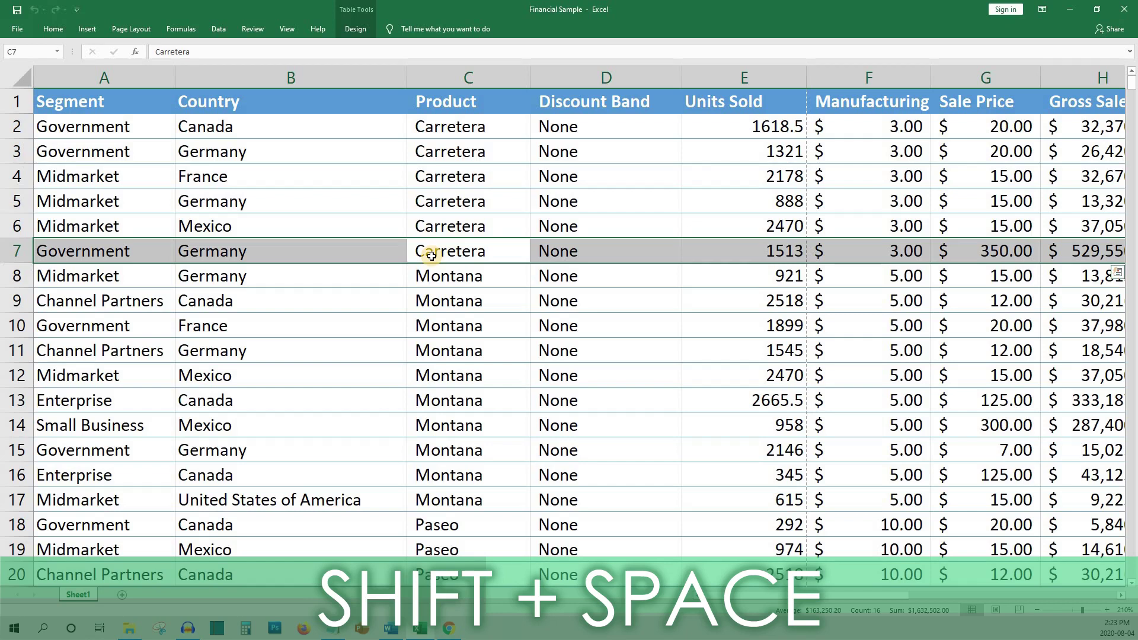
pyautogui.click(431, 256)
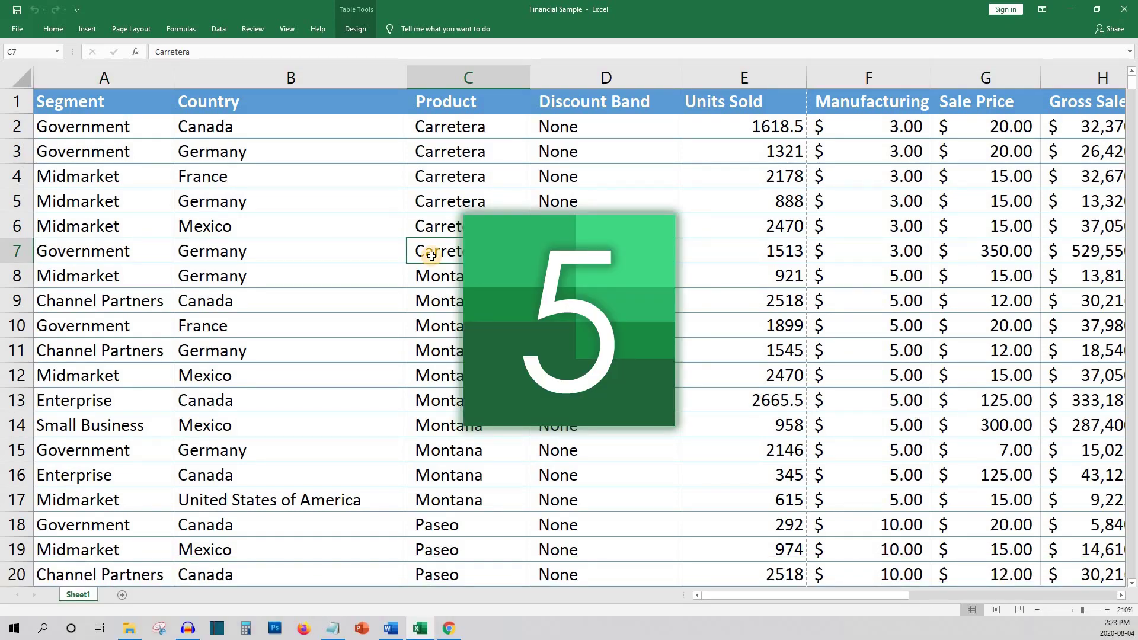
pyautogui.hotkey('ctrl', 'space')
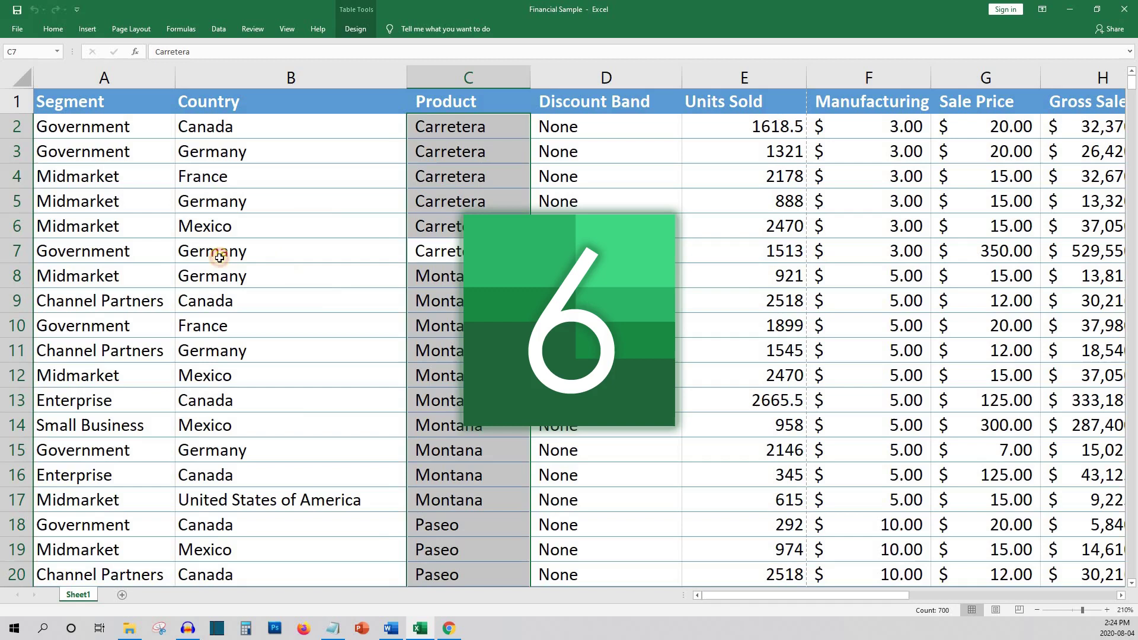
# - Delete the Government–Germany row 7
pyautogui.click(218, 255)
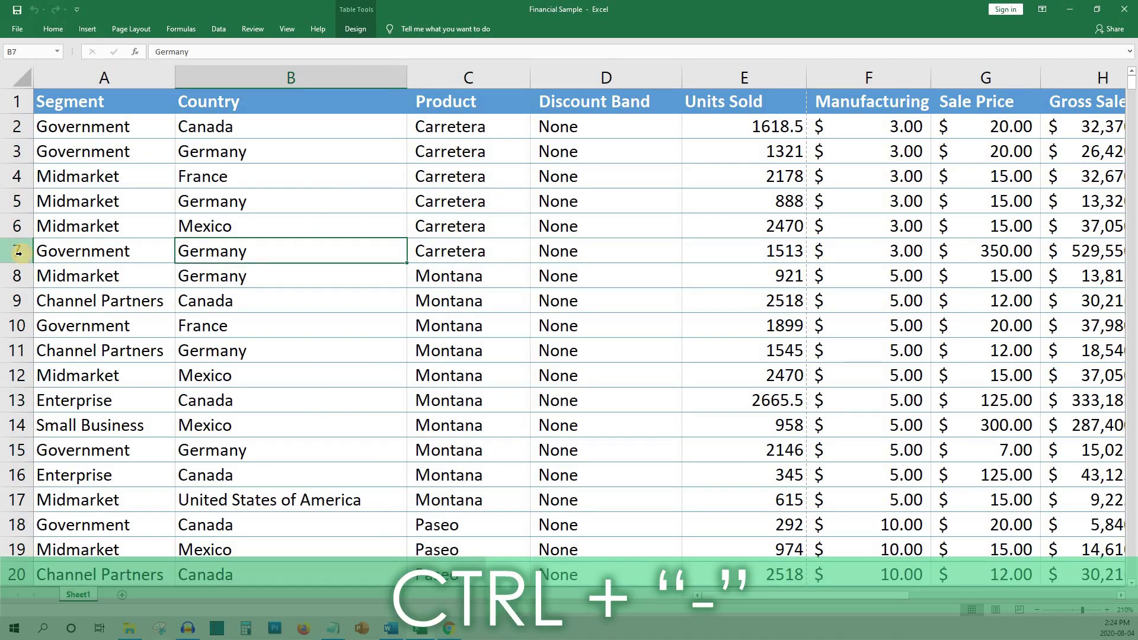
pyautogui.click(18, 252)
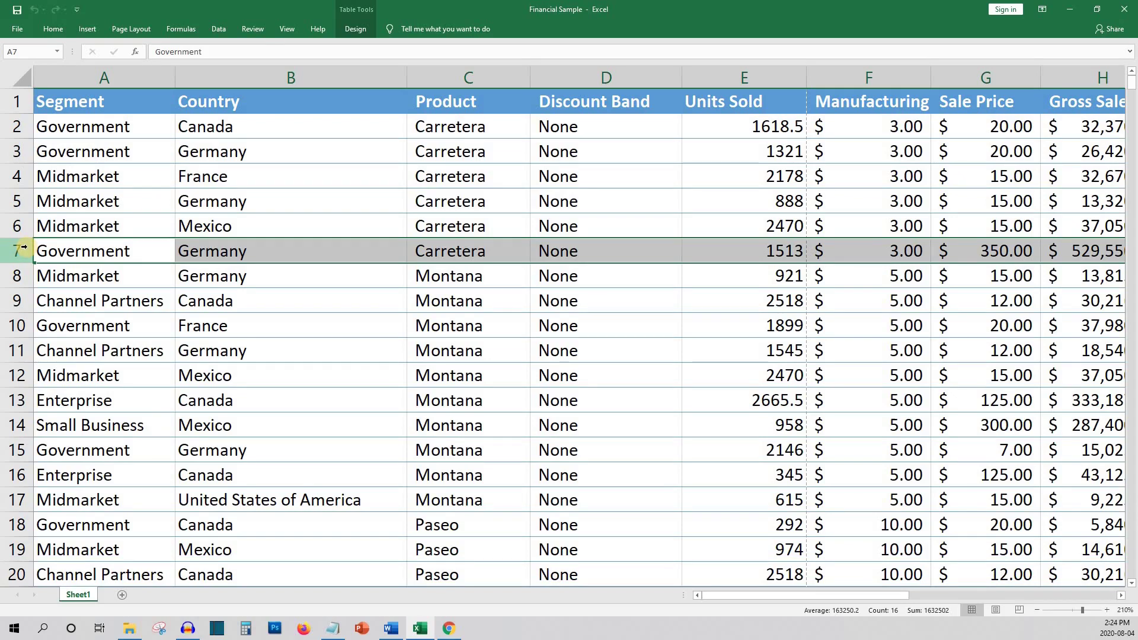
pyautogui.hotkey('ctrl', '-')
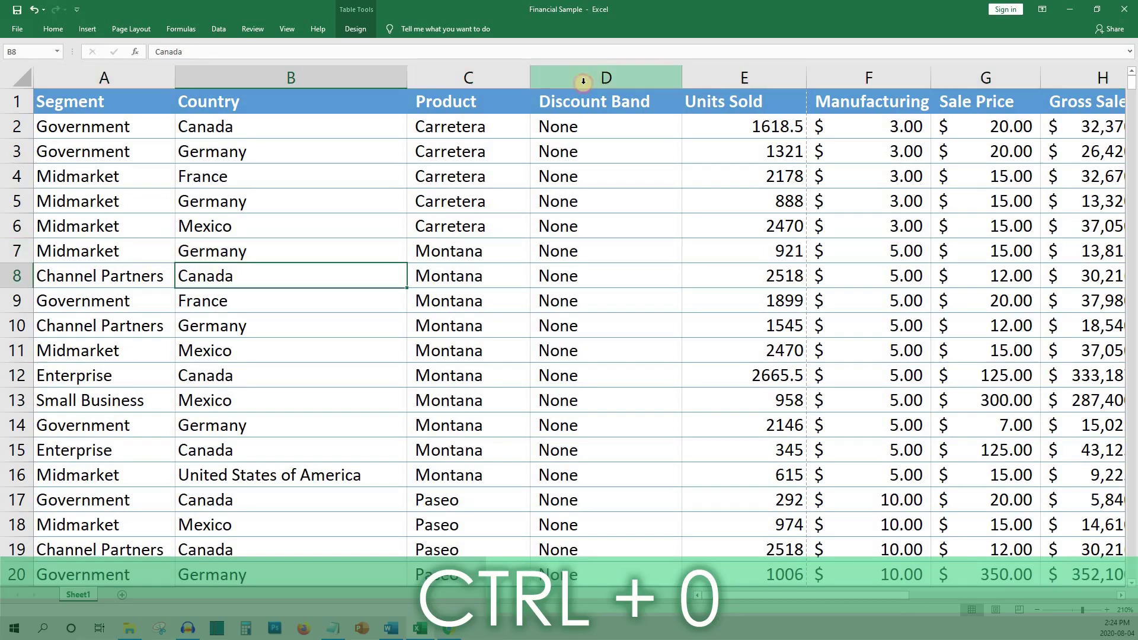
# - Hide the Discount Band column and the Government–France row 9
pyautogui.click(606, 78)
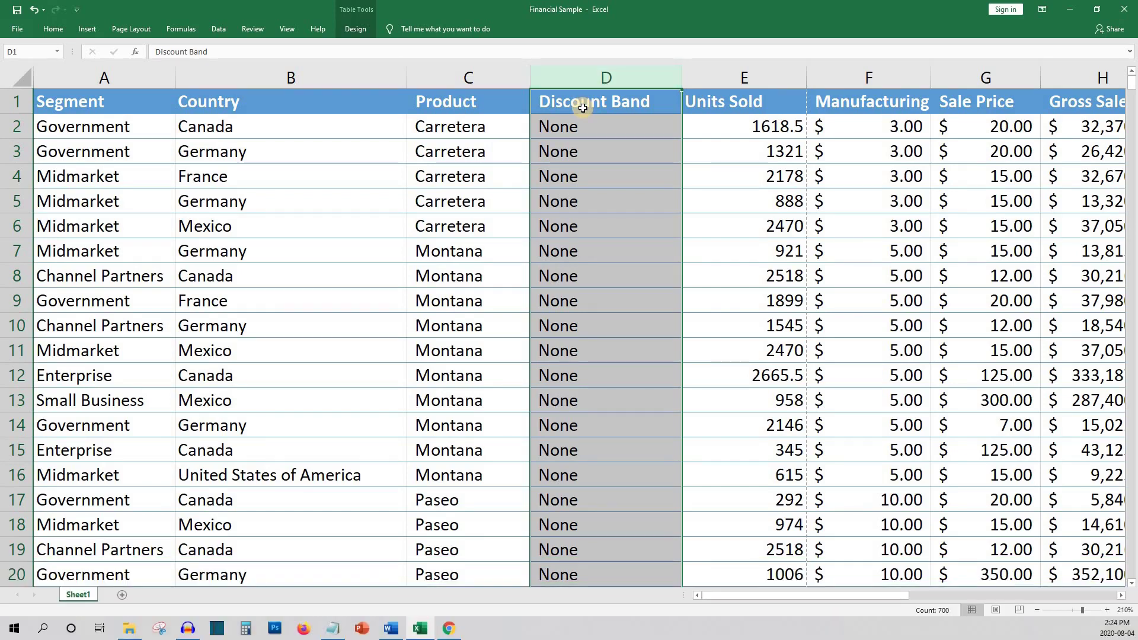
pyautogui.hotkey('ctrl', '0')
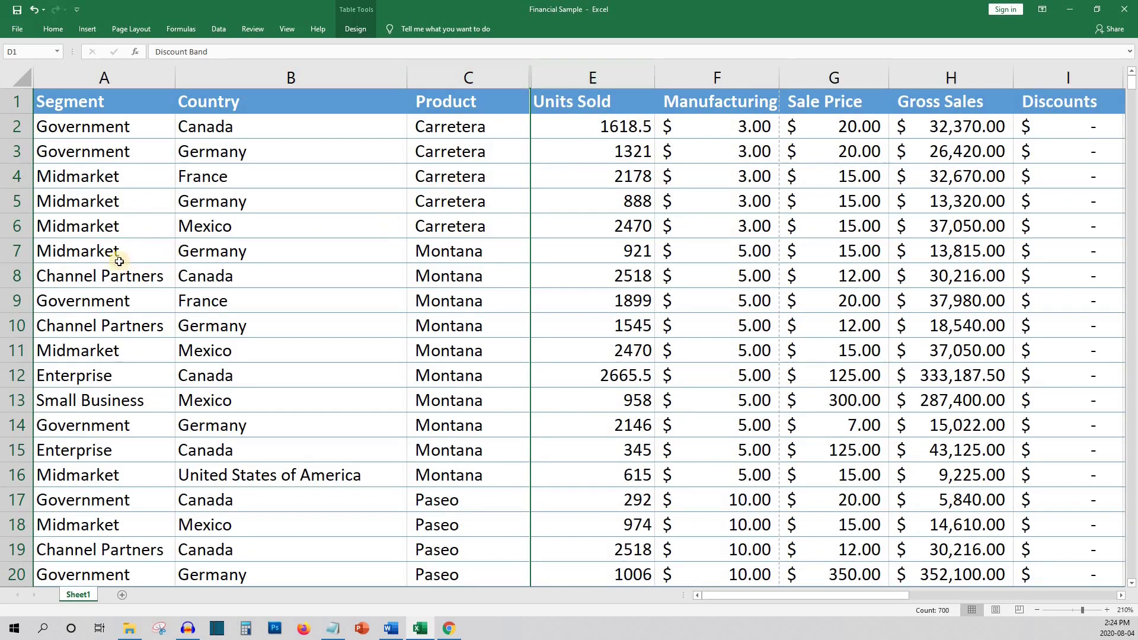
pyautogui.click(25, 300)
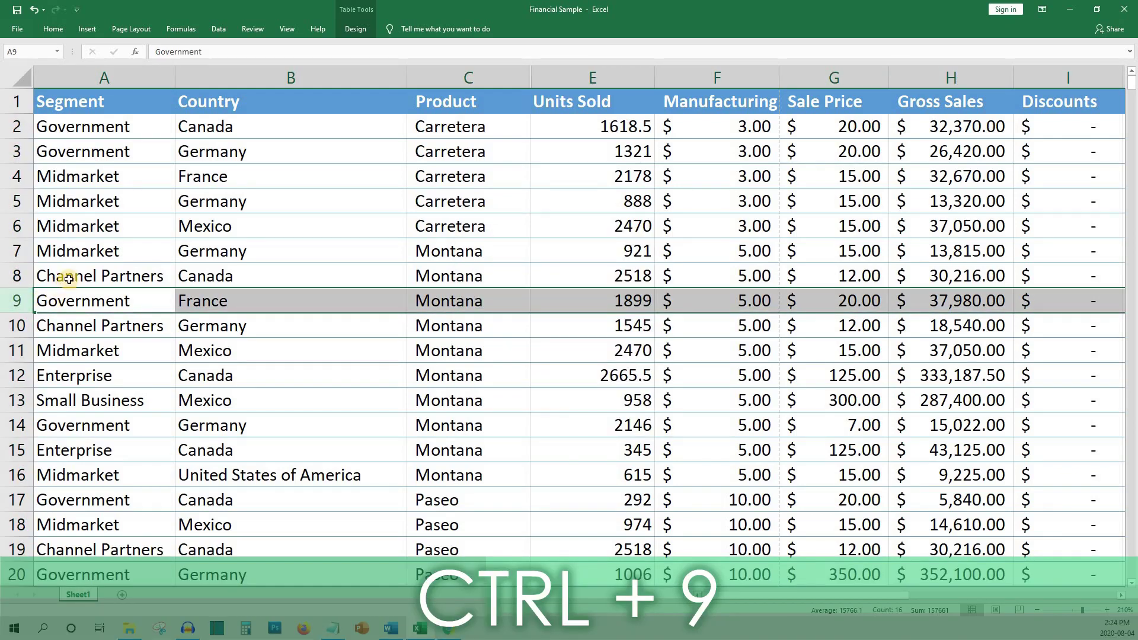
pyautogui.hotkey('ctrl', '9')
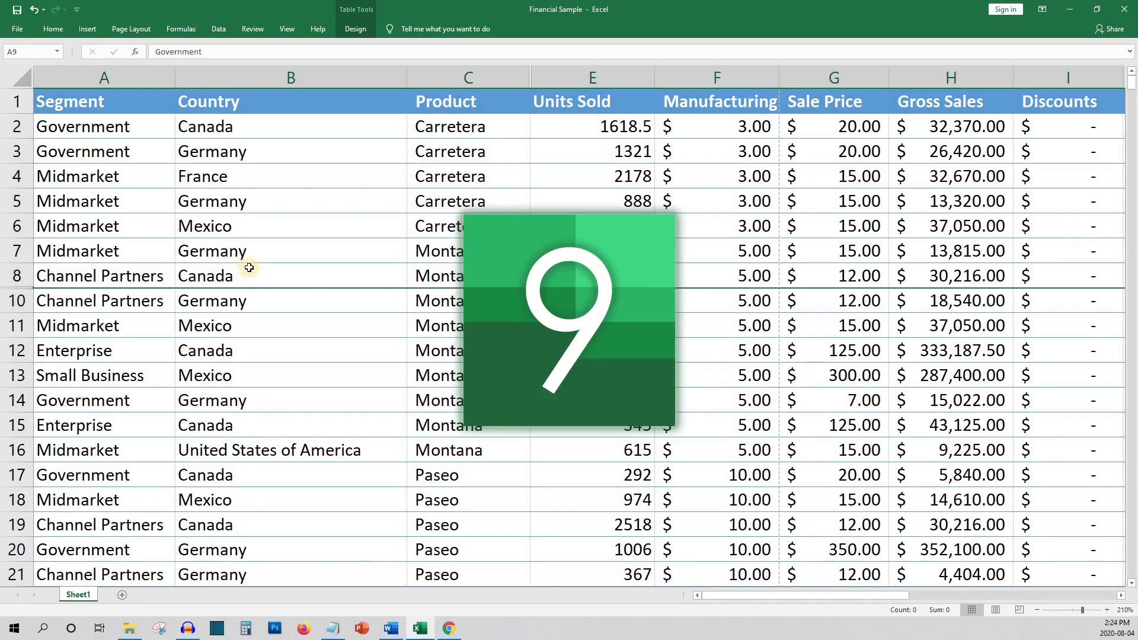
pyautogui.click(285, 254)
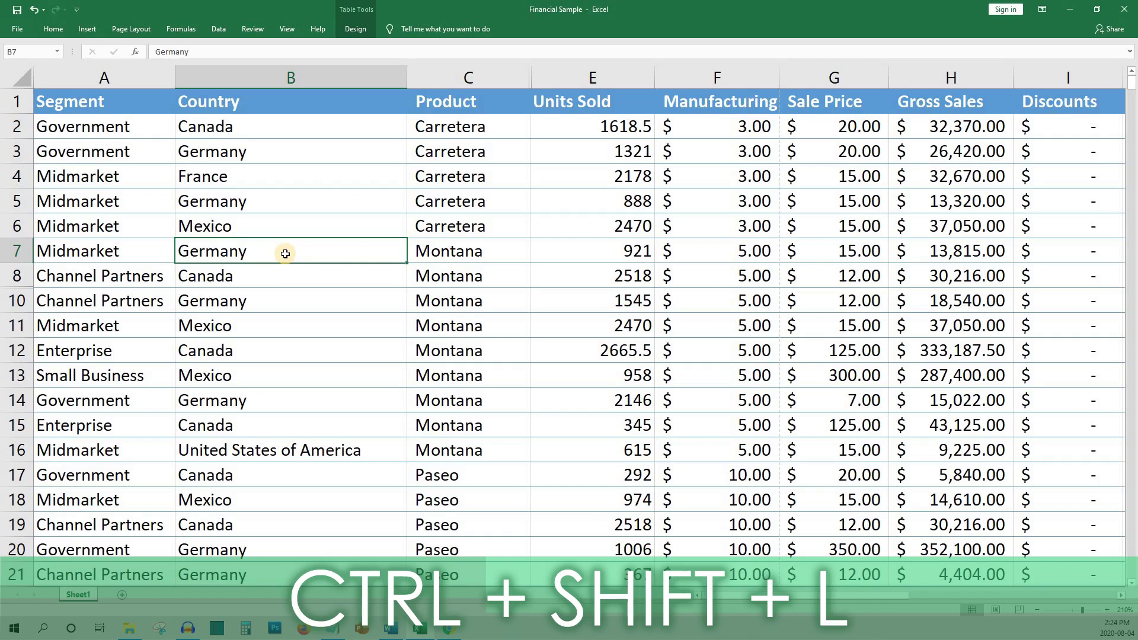
pyautogui.hotkey('ctrl', 'shift', 'l')
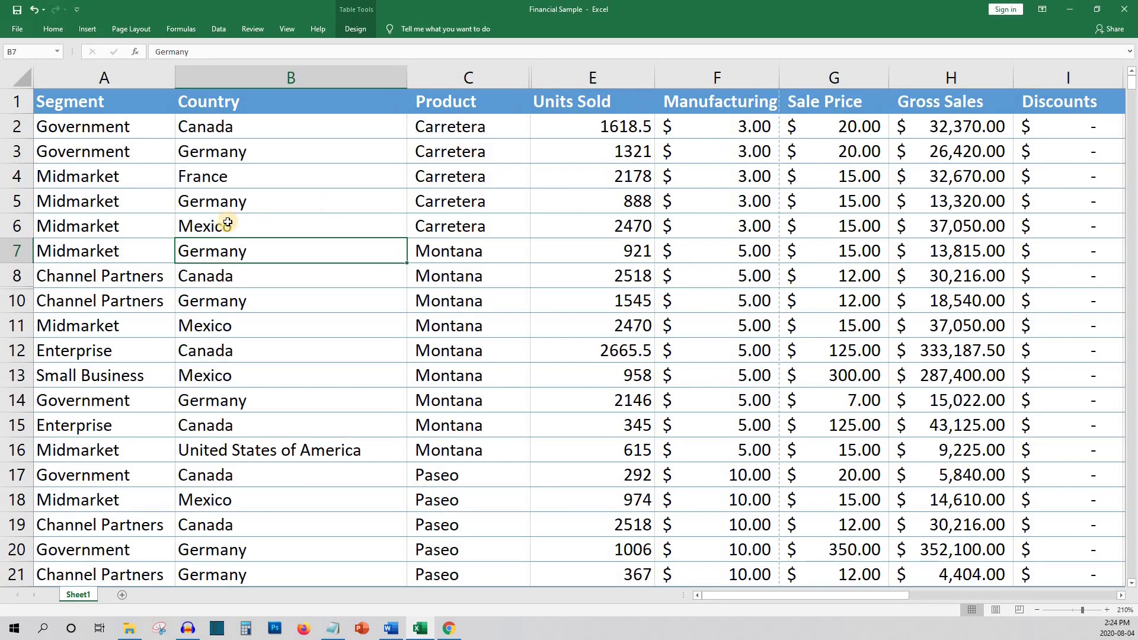
pyautogui.click(253, 134)
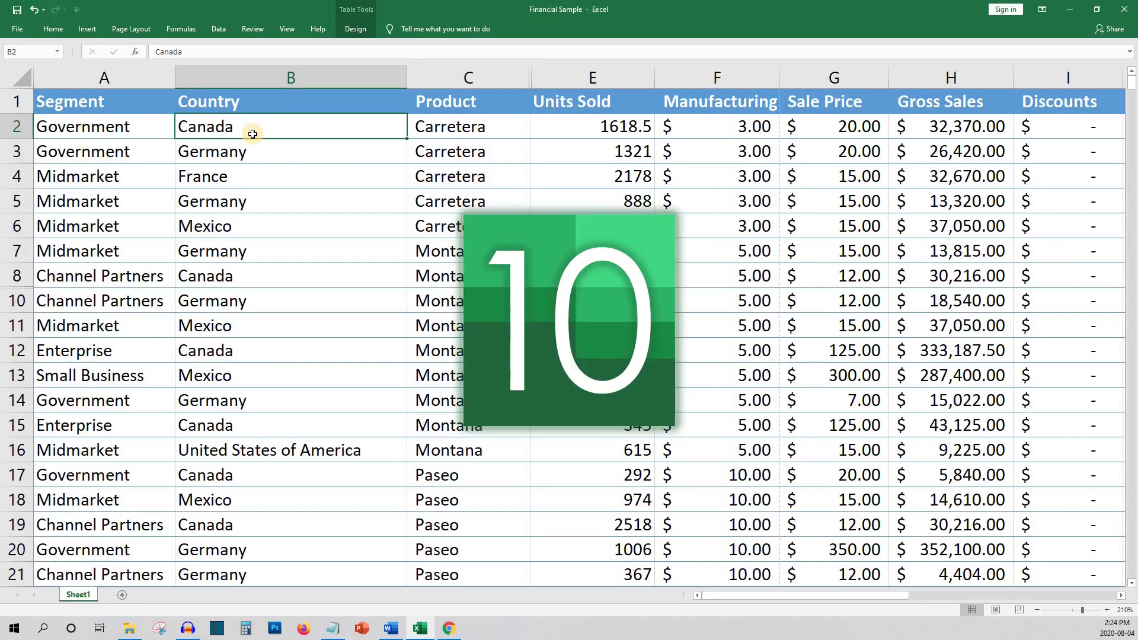
pyautogui.hotkey('ctrl', 'Down')
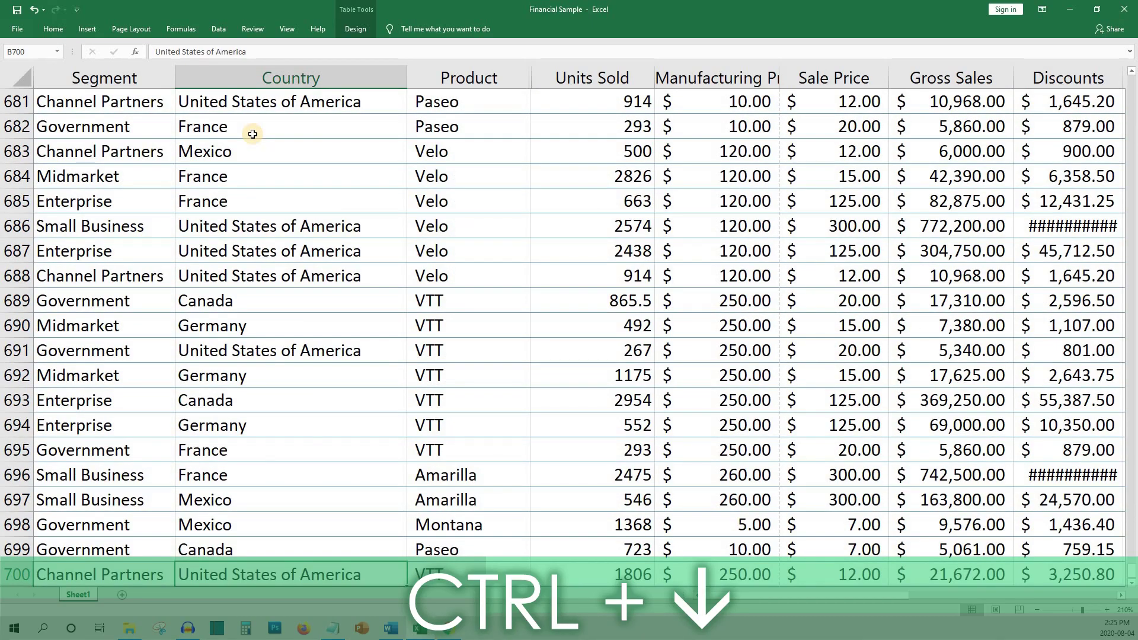
pyautogui.hotkey('ctrl', 'Right')
pyautogui.hotkey('ctrl', 'Left')
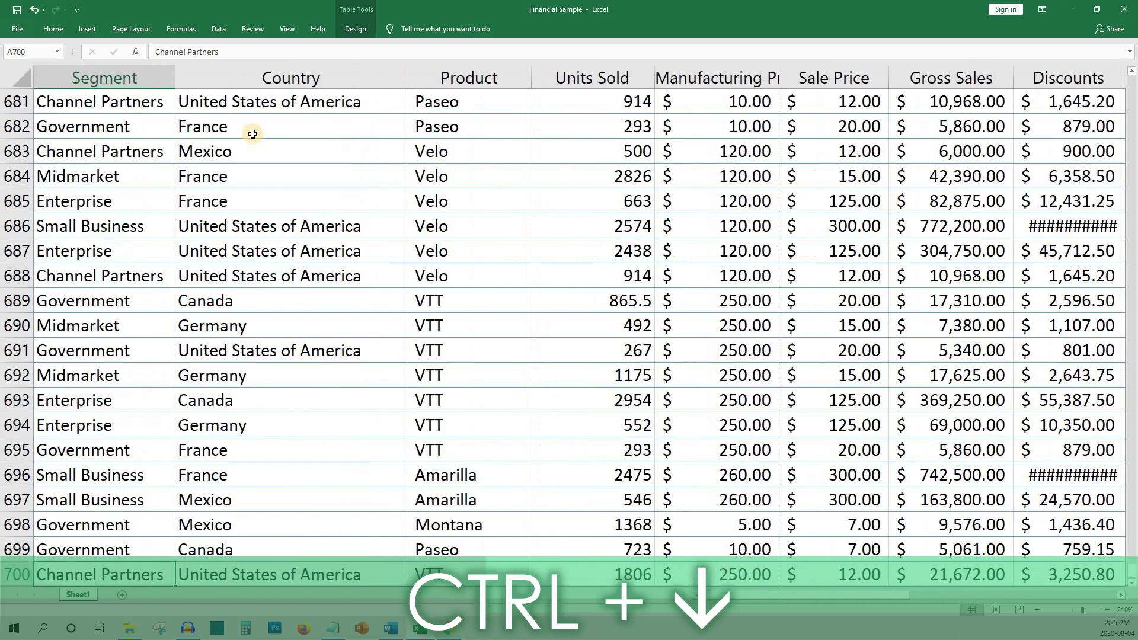
pyautogui.hotkey('ctrl', 'Up')
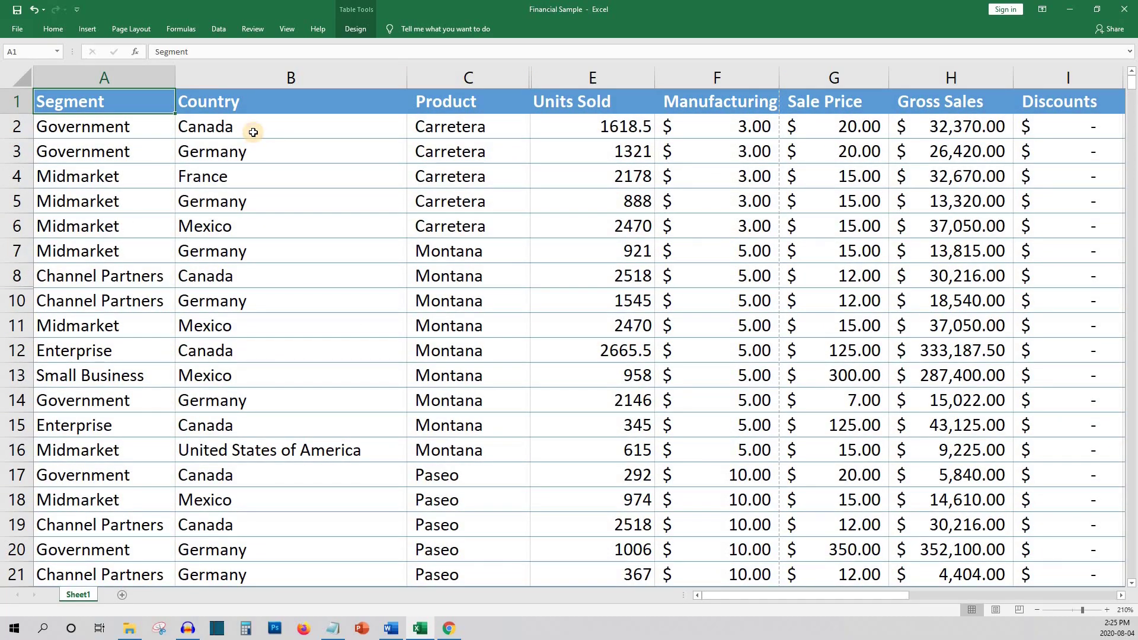
pyautogui.click(253, 131)
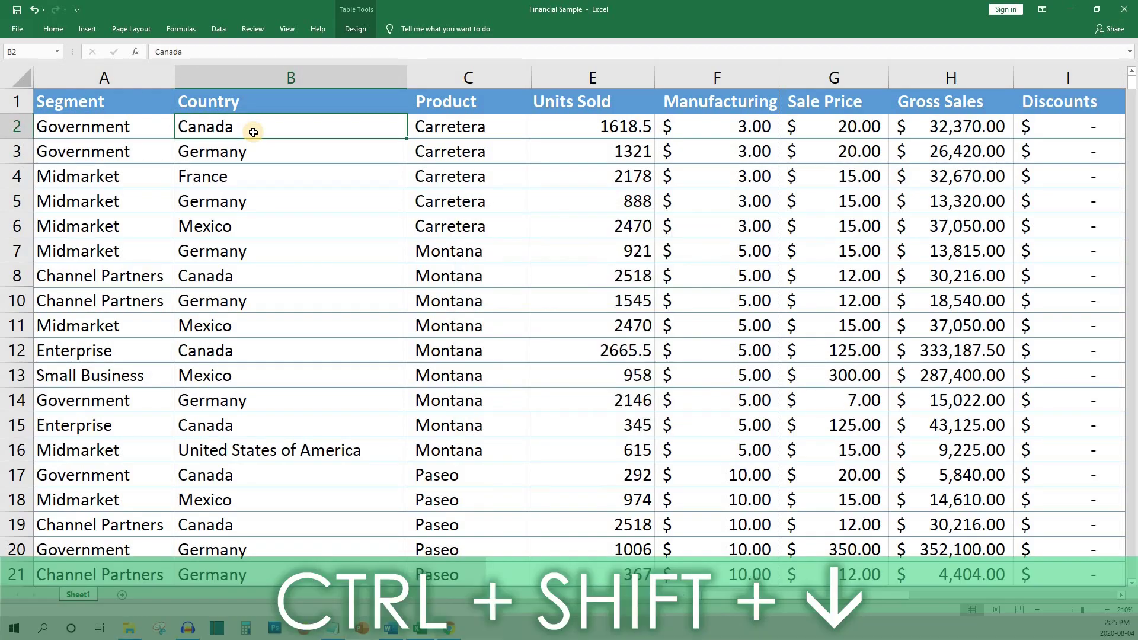
pyautogui.hotkey('ctrl', 'shift', 'Down')
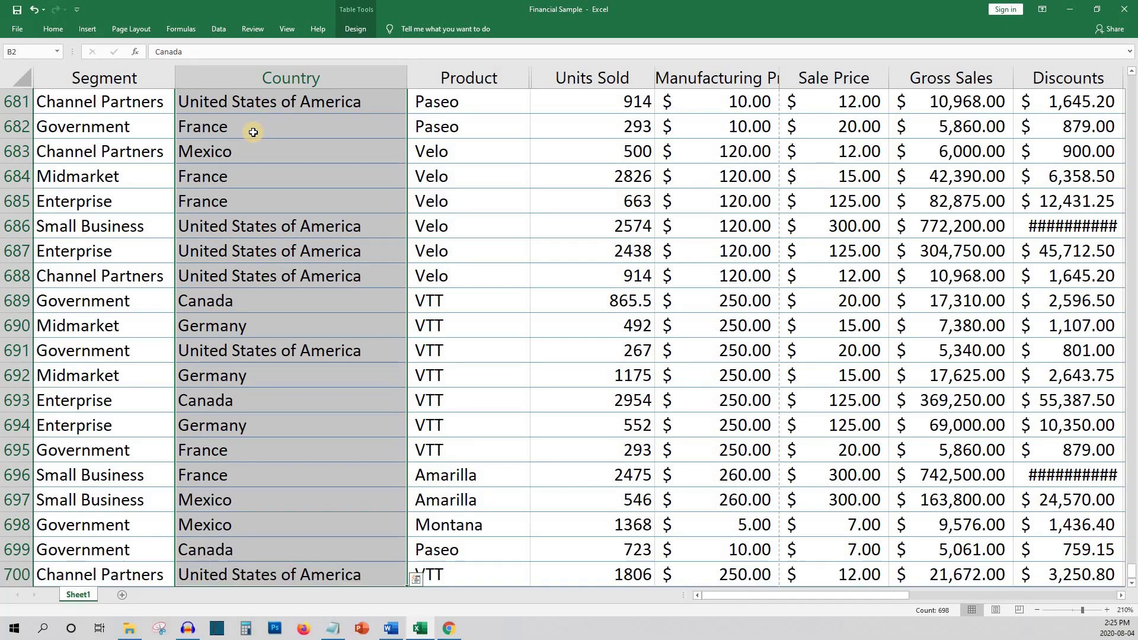
pyautogui.hotkey('ctrl', 'shift', 'Right')
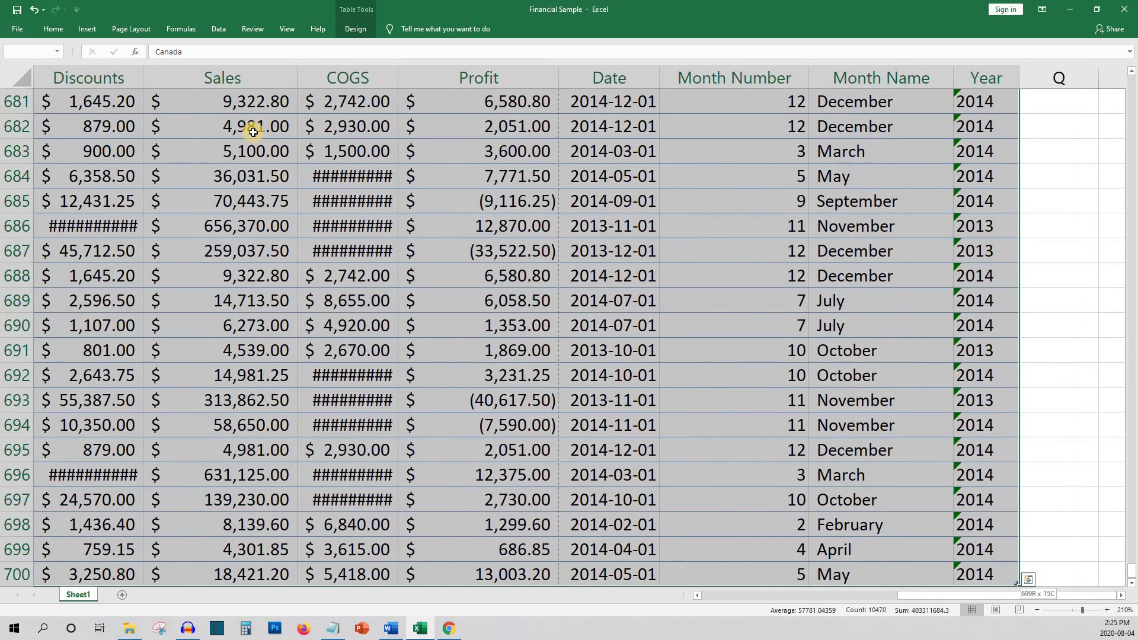
pyautogui.hotkey('ctrl', 'shift', 'Left')
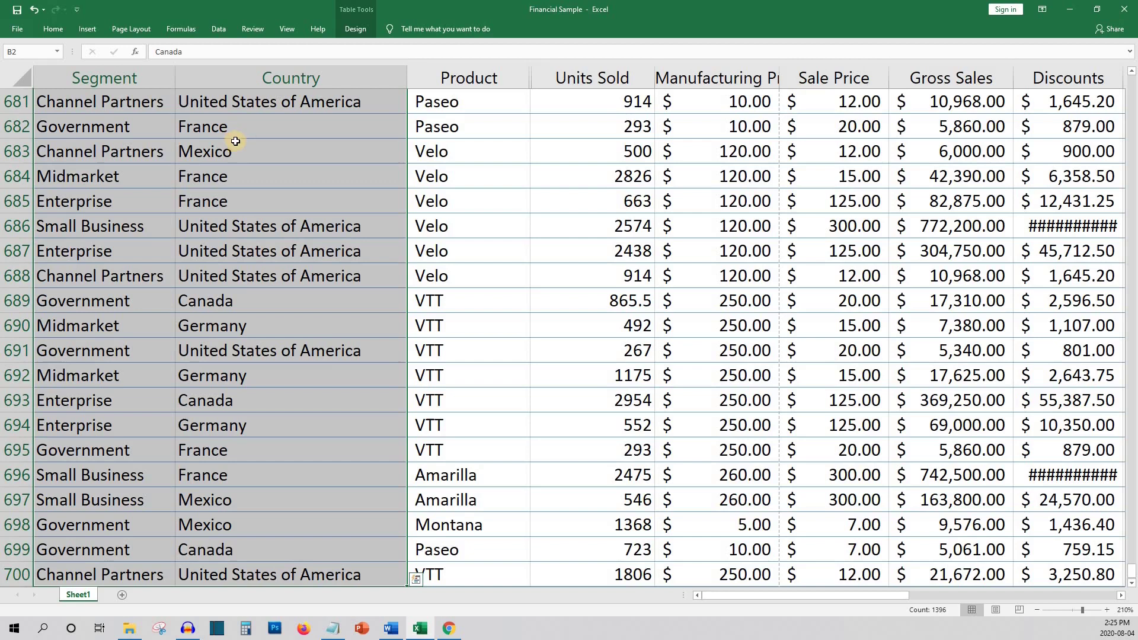
pyautogui.hotkey('ctrl', 'shift', 'Right')
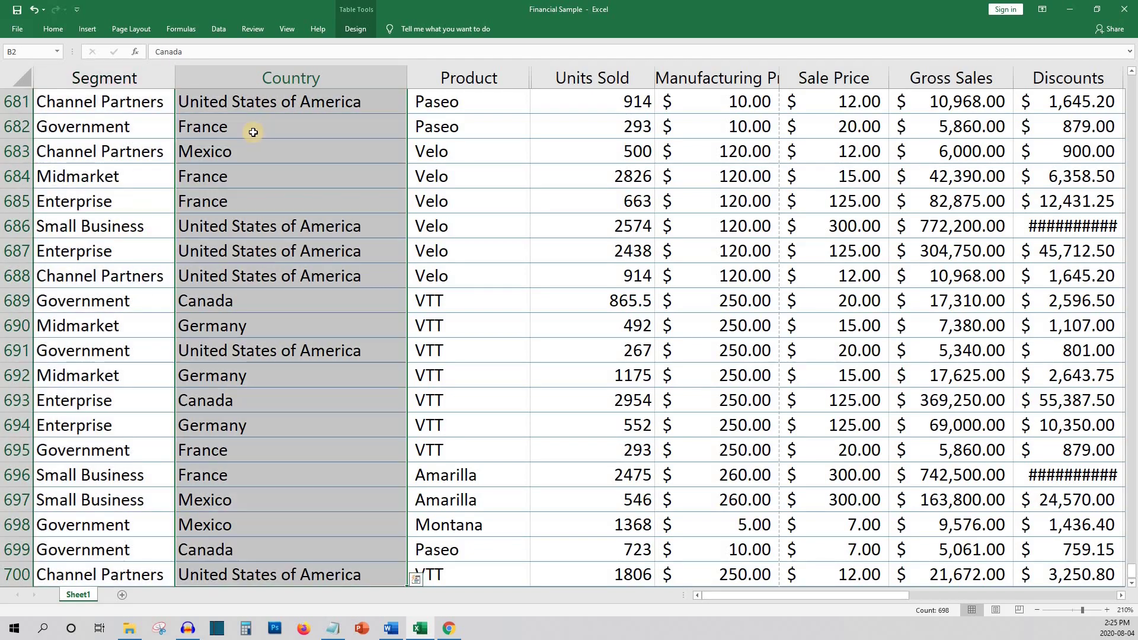
pyautogui.hotkey('ctrl', 'shift', 'Right')
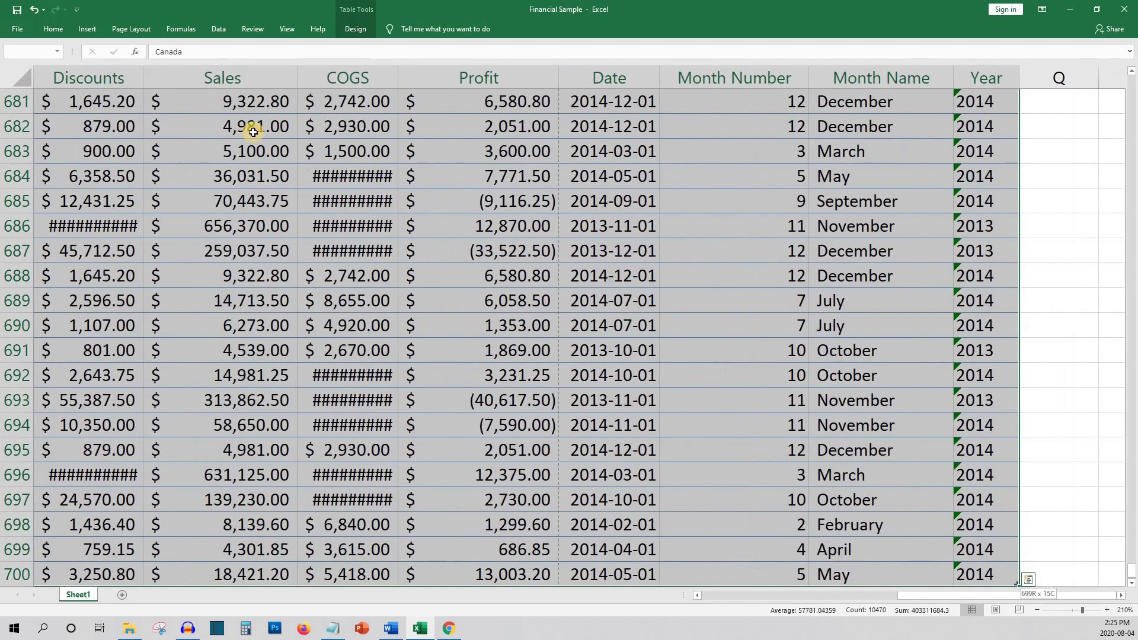
pyautogui.hotkey('ctrl', 'shift', 'Left')
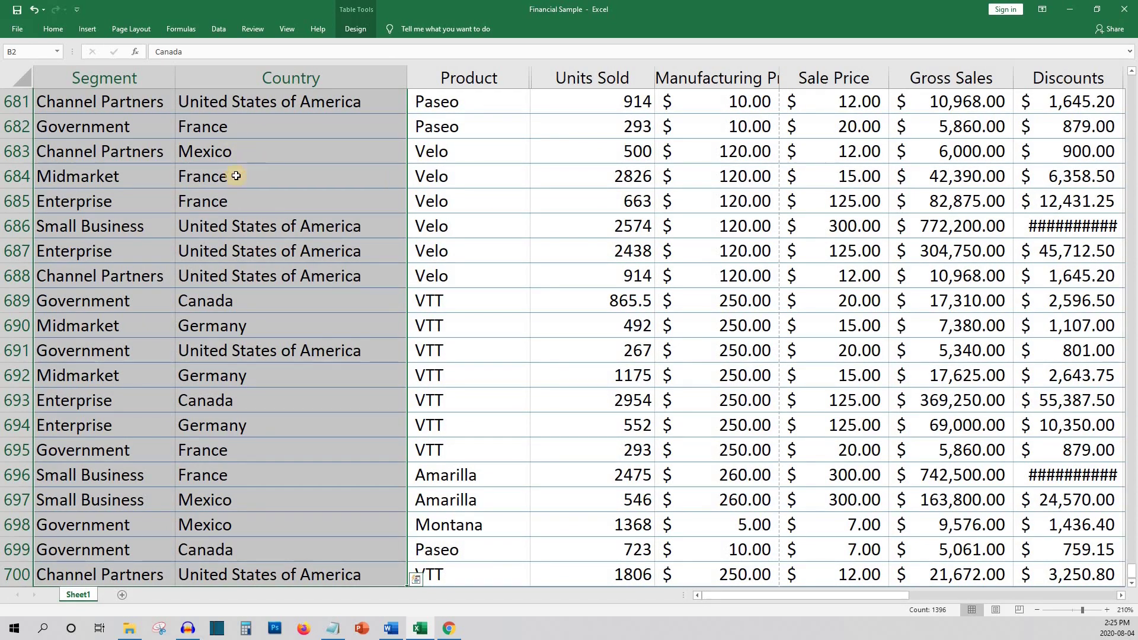
pyautogui.click(253, 169)
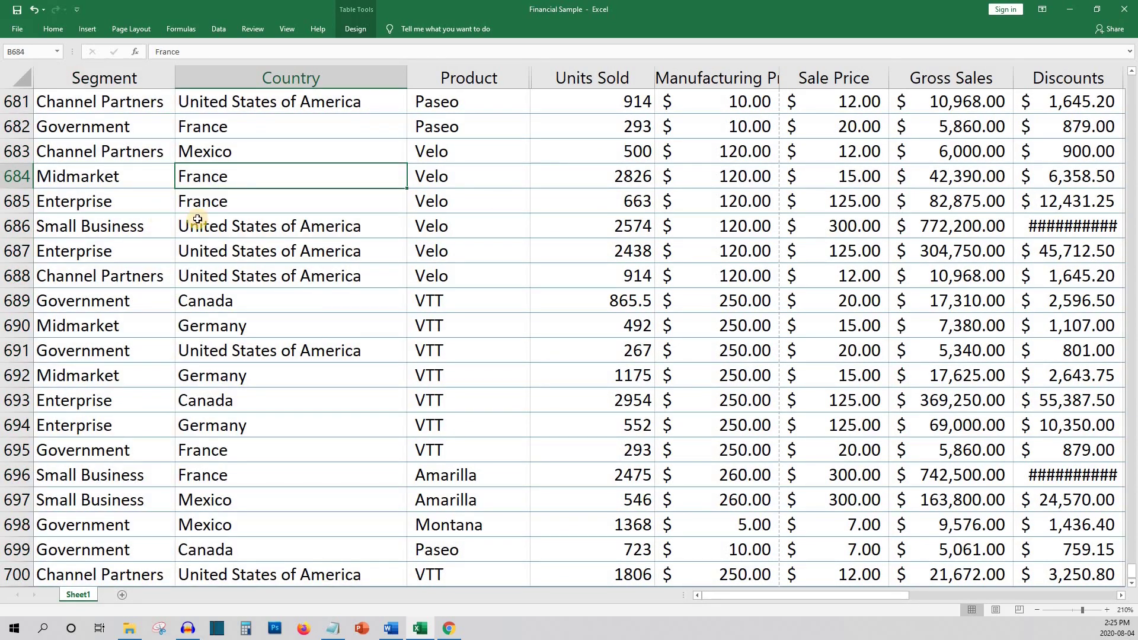
pyautogui.hotkey('shift', 'Up')
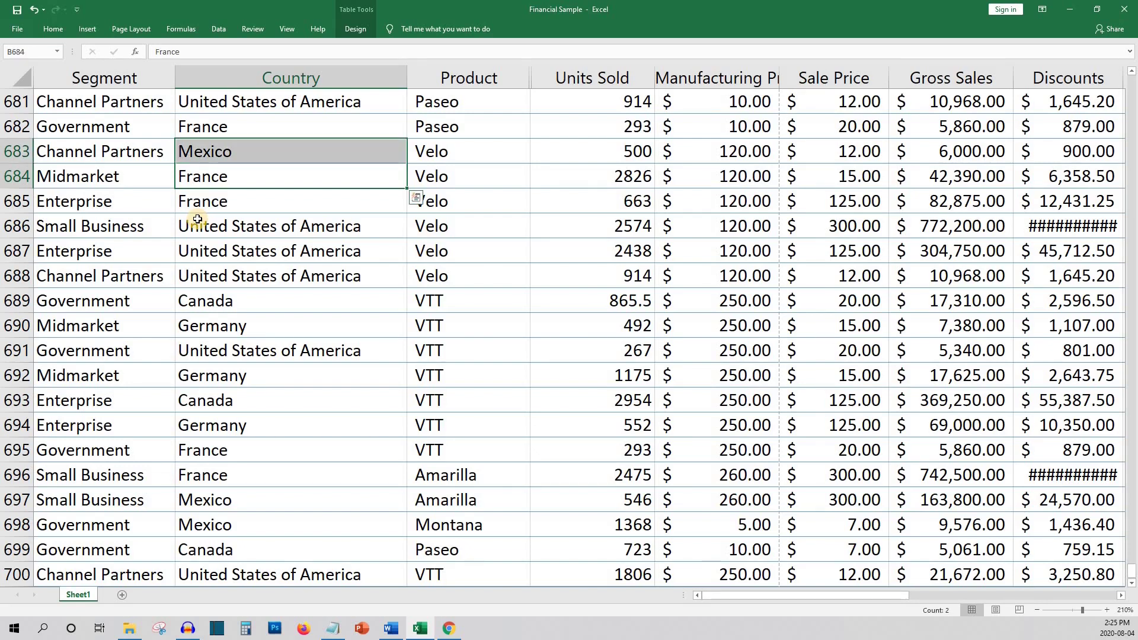
pyautogui.hotkey('shift', 'Down')
pyautogui.press('Down')
pyautogui.hotkey('ctrl', 'Up')
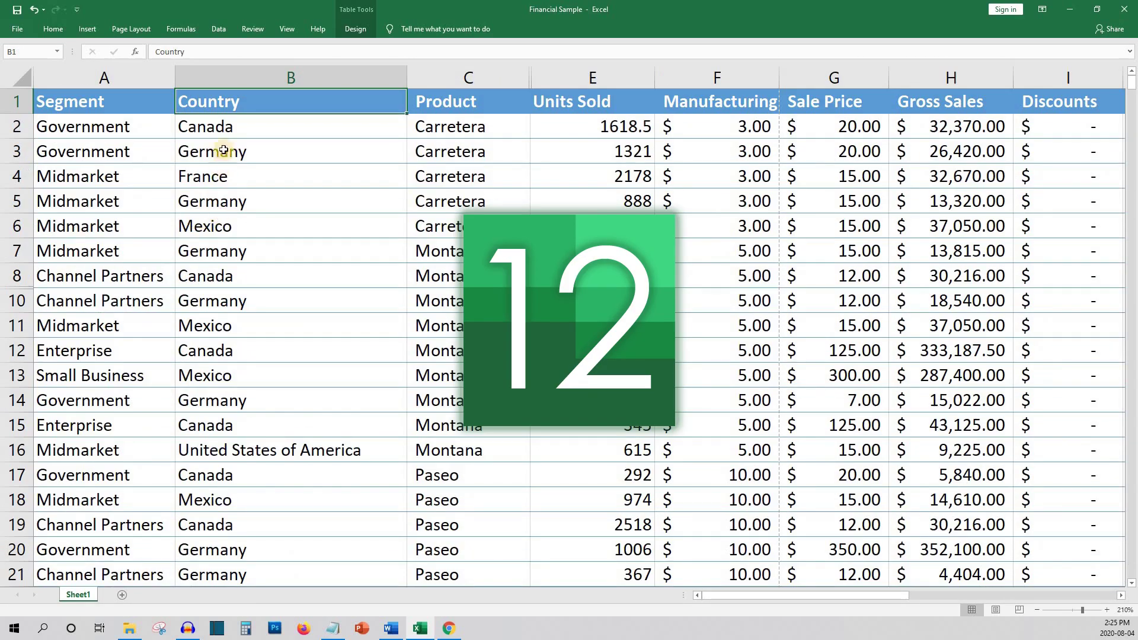
pyautogui.click(217, 127)
pyautogui.hotkey('ctrl', '1')
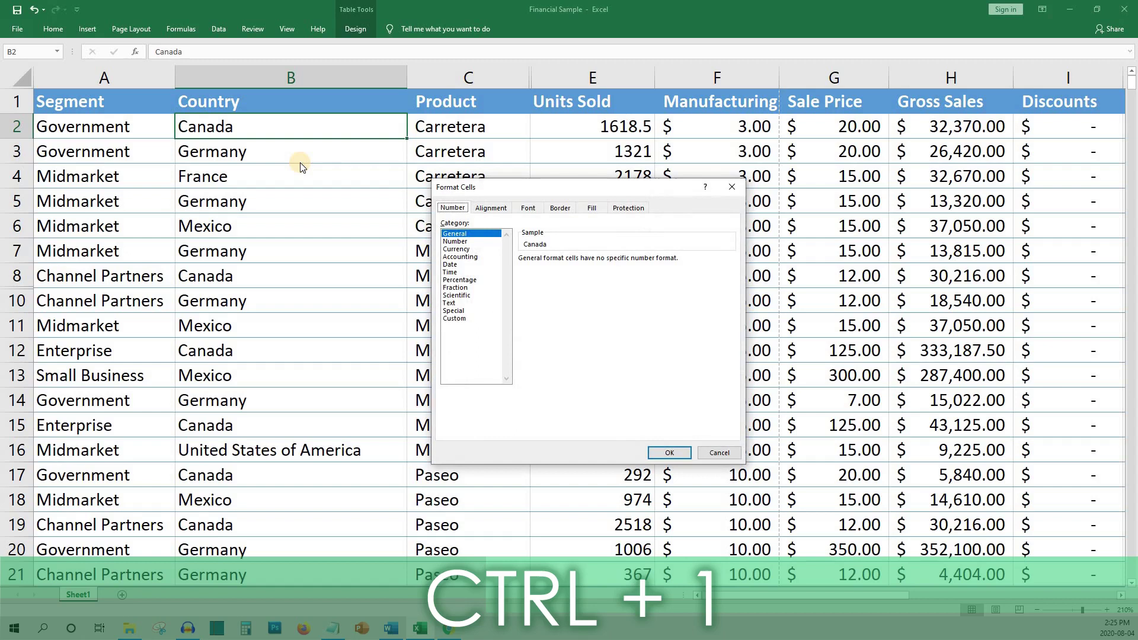
pyautogui.click(722, 453)
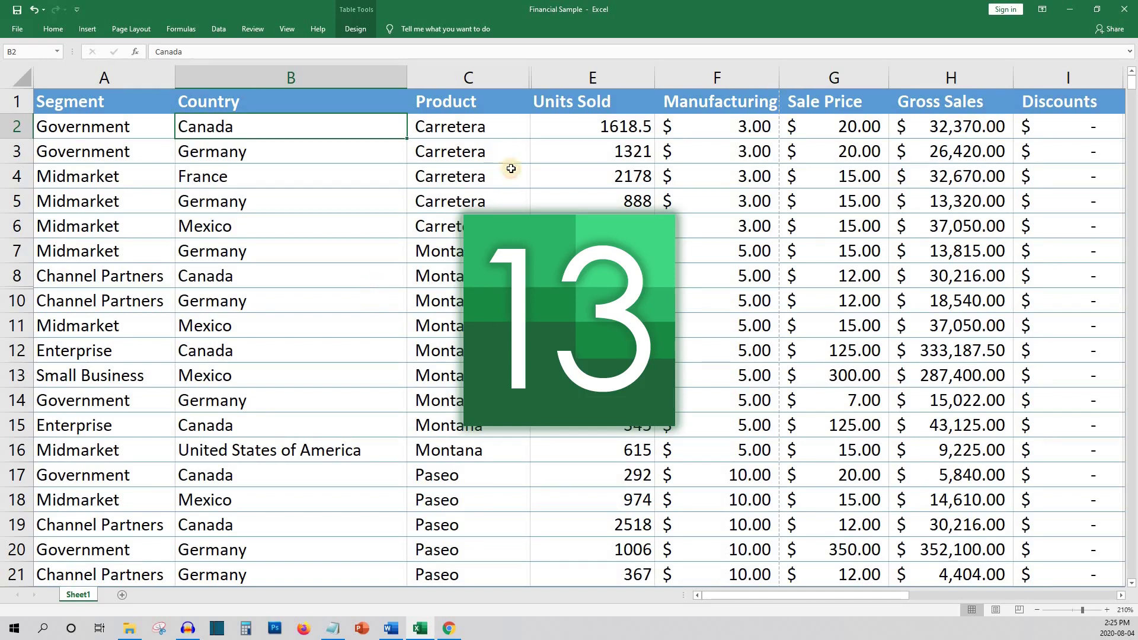
pyautogui.moveTo(468, 126); pyautogui.dragTo(592, 201)
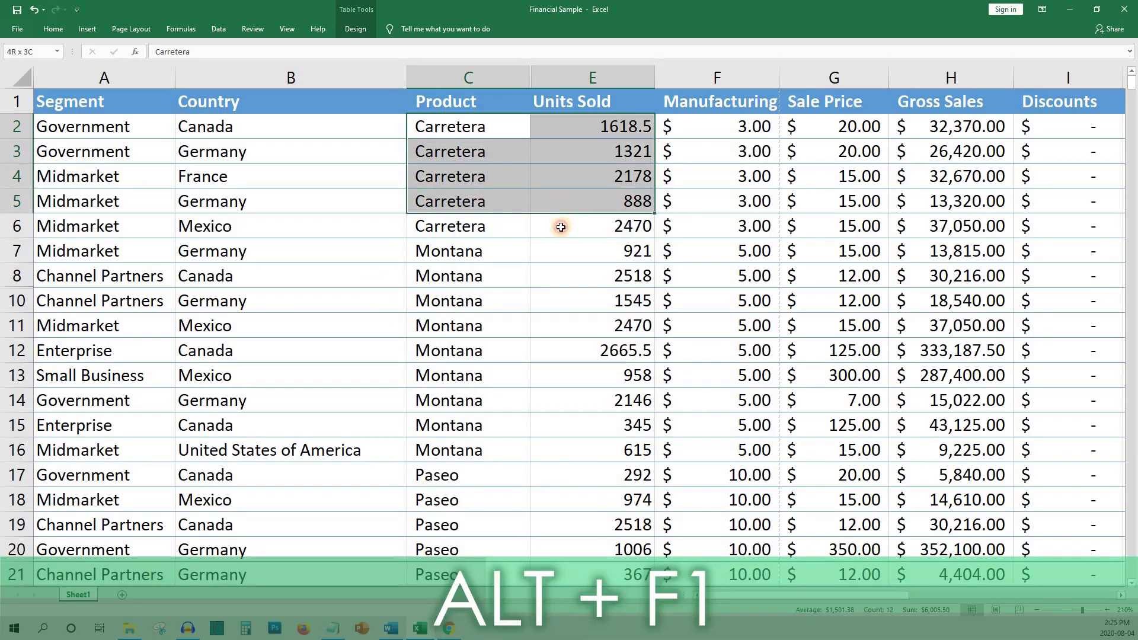
pyautogui.hotkey('shift', 'Down')
pyautogui.hotkey('shift', 'Down')
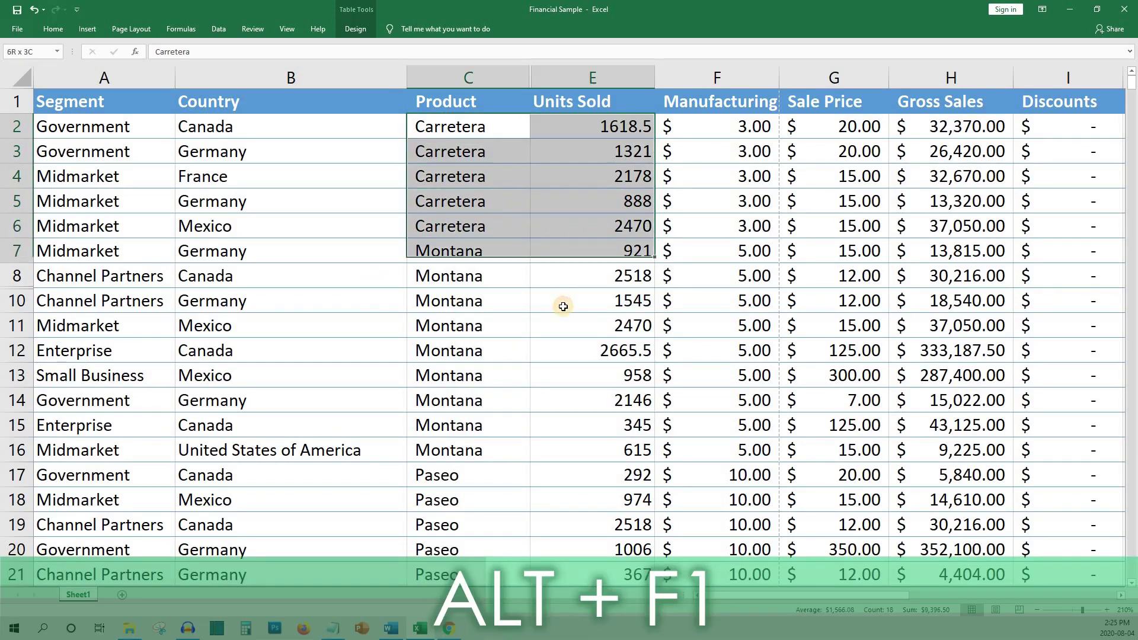
pyautogui.hotkey('shift', 'Down')
pyautogui.hotkey('shift', 'Down')
pyautogui.hotkey('shift', 'Down')
pyautogui.moveTo(494, 106); pyautogui.dragTo(614, 351)
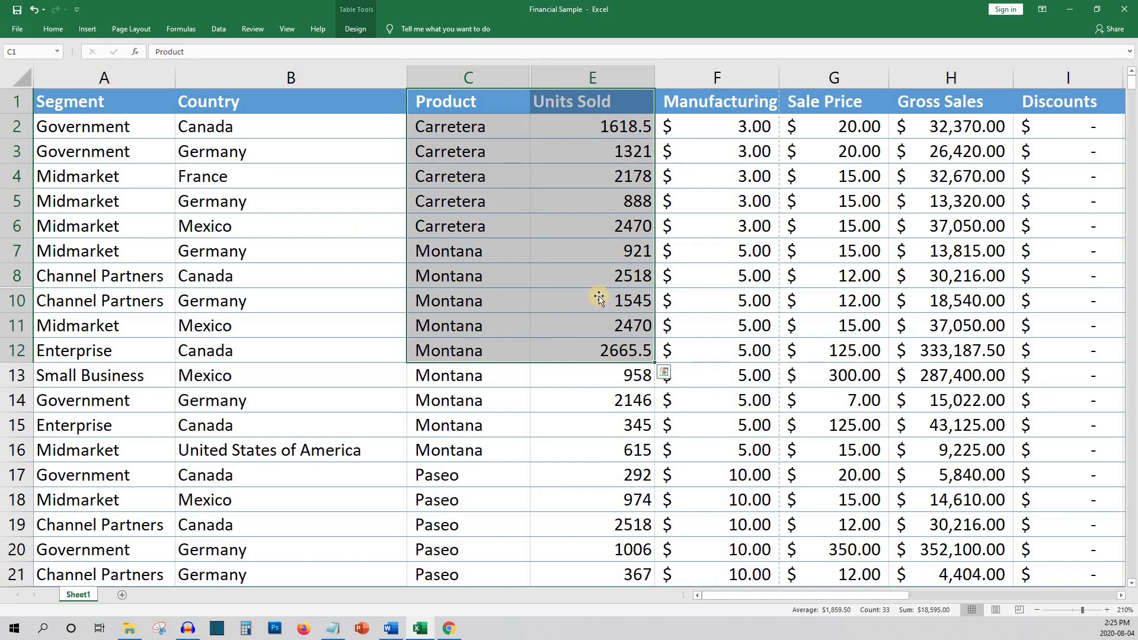
pyautogui.hotkey('alt', 'F1')
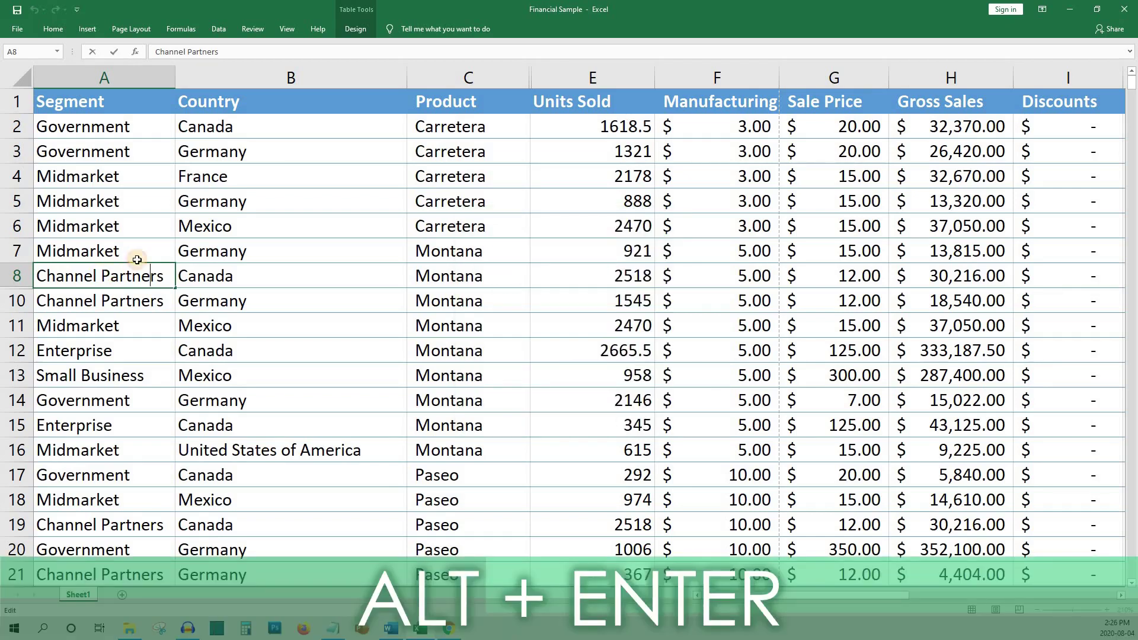
# - Replace the space in A8 with a line break so 'Channel Partners' spans two lines
pyautogui.press('BackSpace')
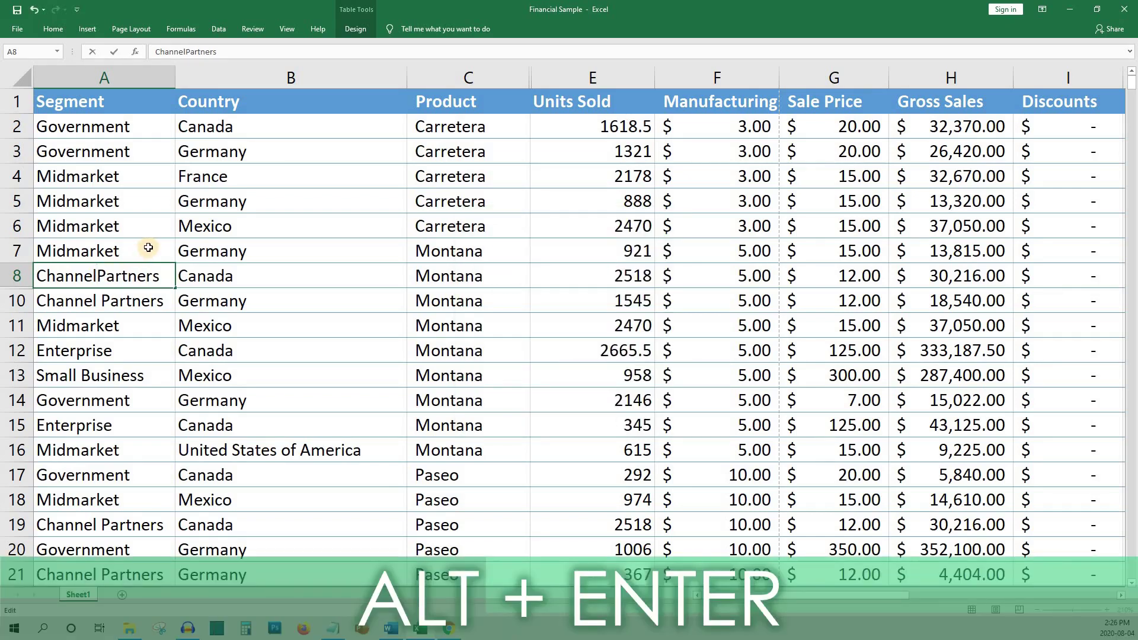
pyautogui.hotkey('alt', 'Return')
pyautogui.press('Return')
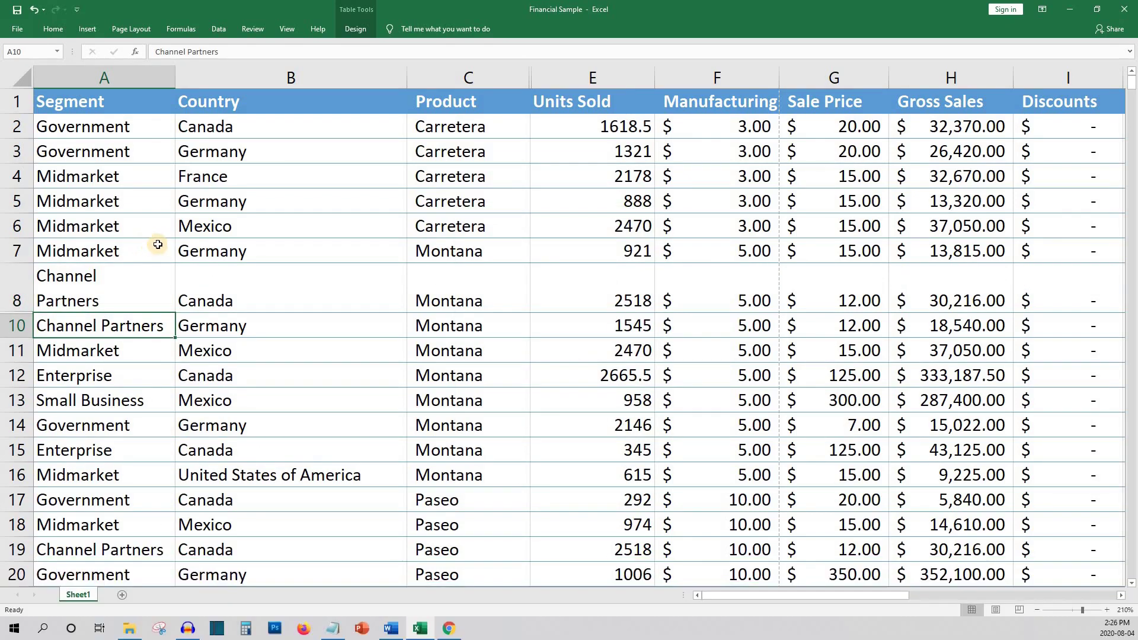
pyautogui.click(217, 254)
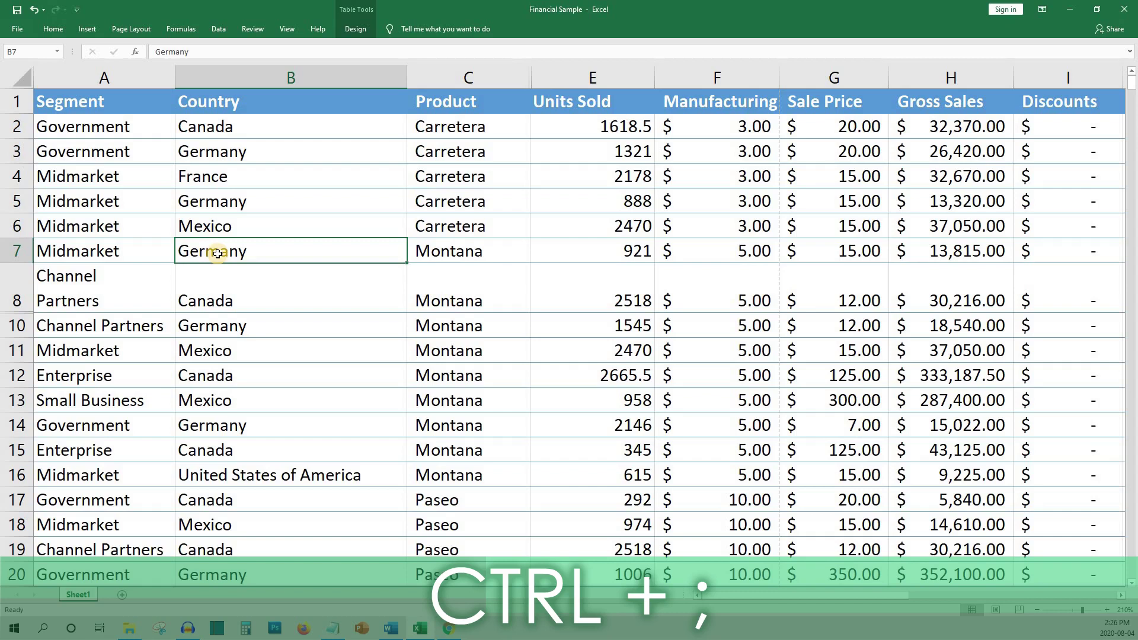
# - Stamp today's date, 2020-08-04, into B7 in place of Germany
pyautogui.hotkey('ctrl', ';')
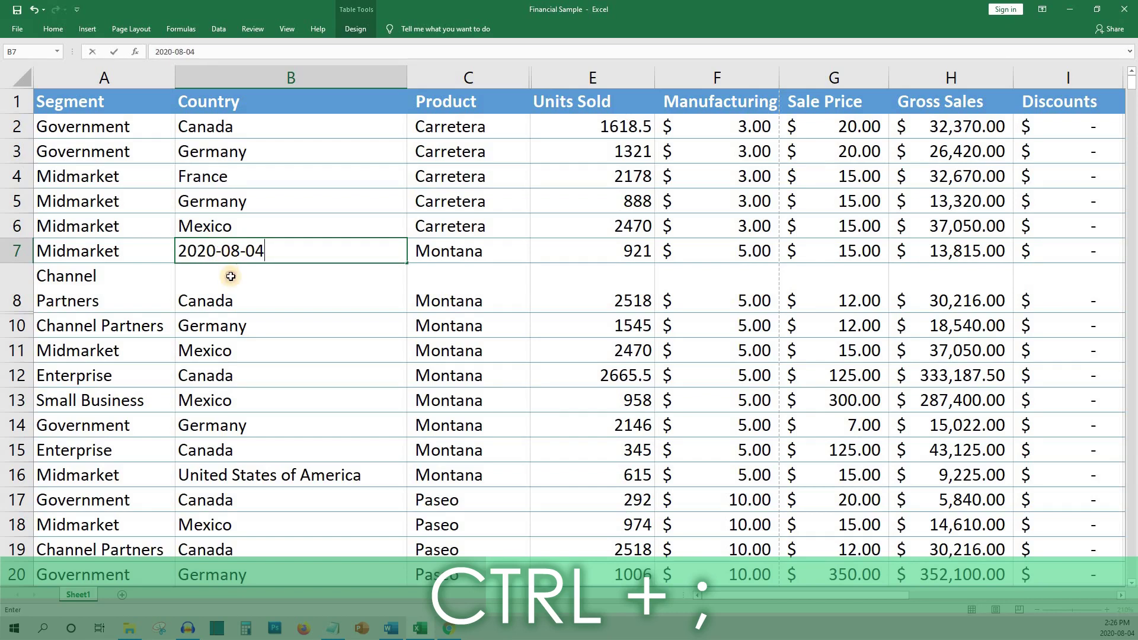
pyautogui.click(231, 284)
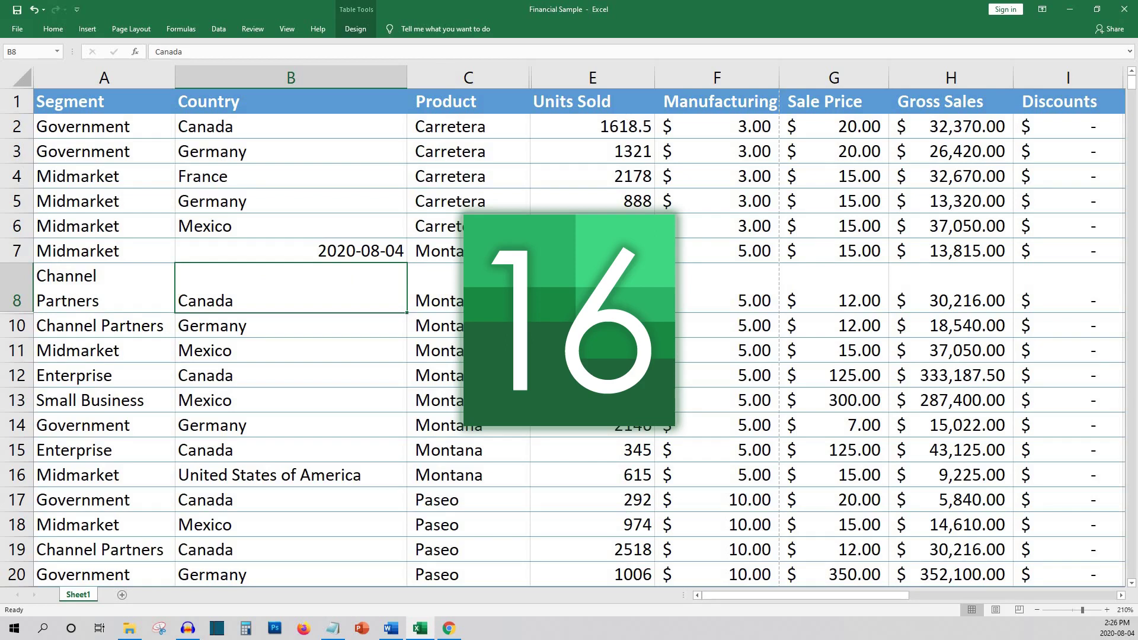
pyautogui.click(596, 284)
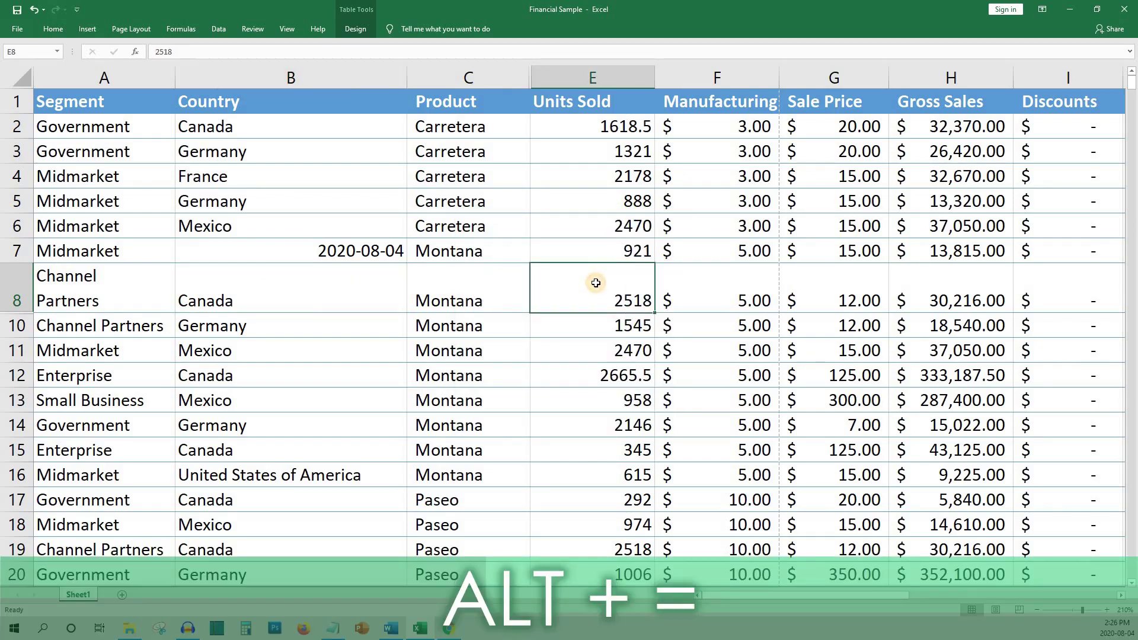
# - Insert an AutoSum SUBTOTAL(109, E2:E7) in E8, giving 9396.5
pyautogui.hotkey('alt', '=')
pyautogui.press('Return')
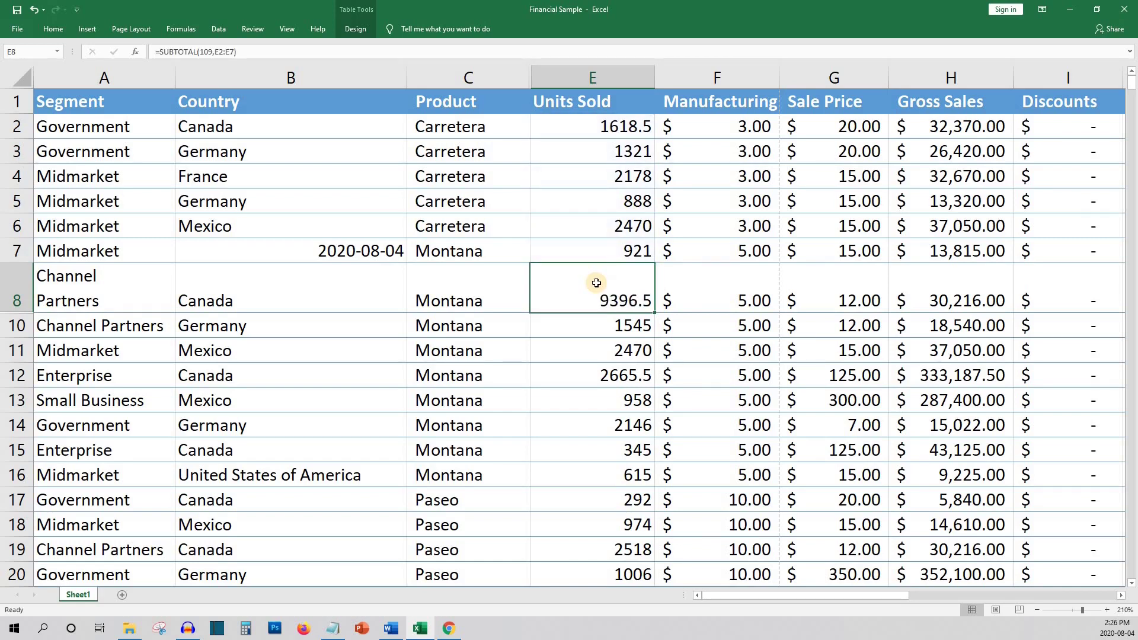